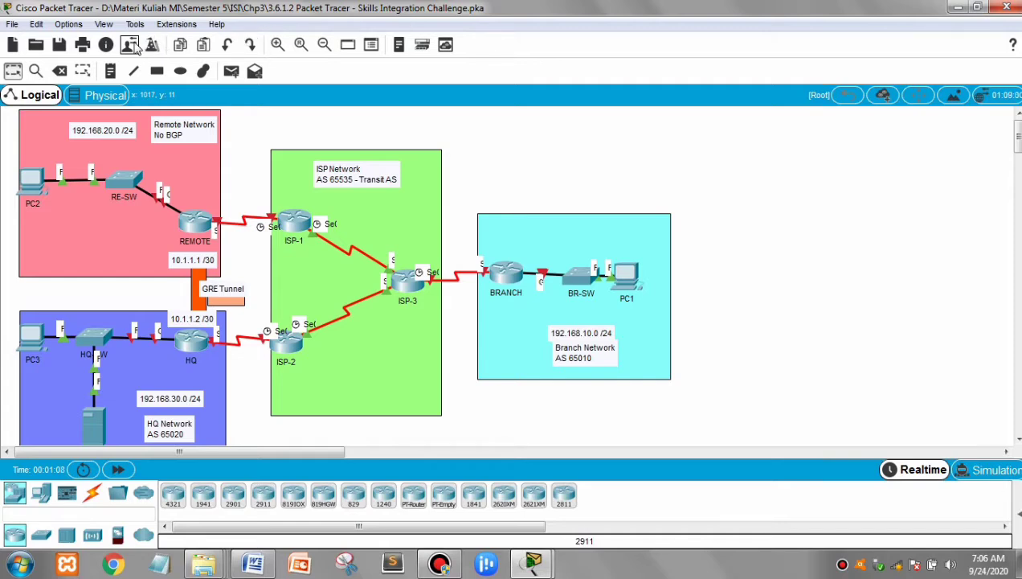
View the user profile's name and e-mail details, then close the profile without changing it.
click(131, 44)
drag(507, 165, 844, 185)
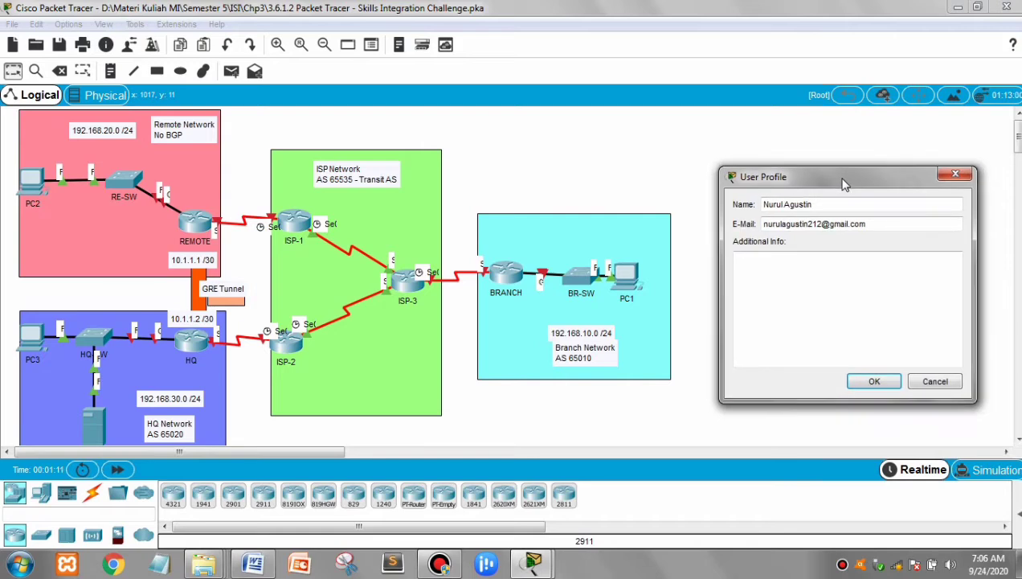
click(953, 176)
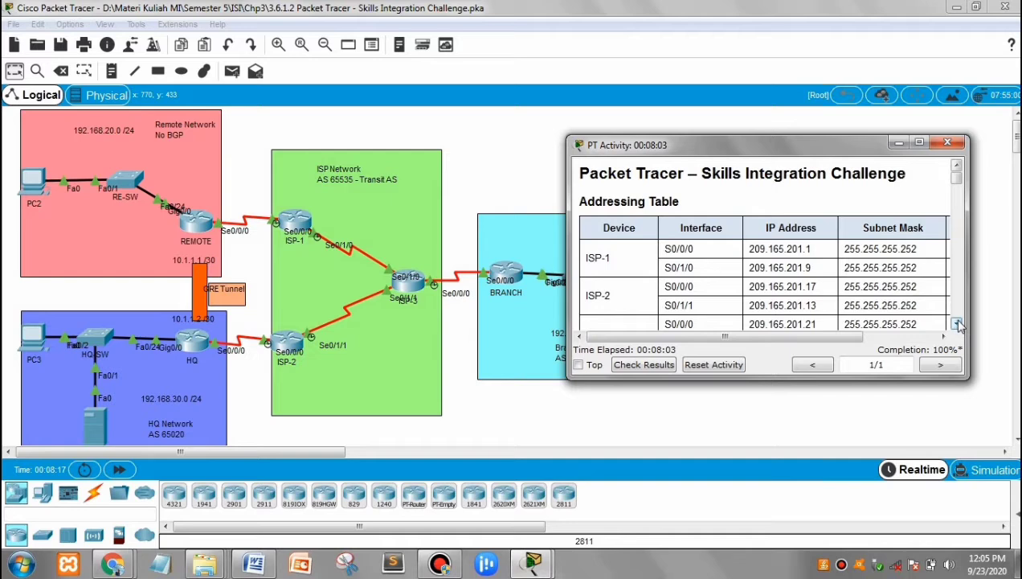
Read the activity instructions from the addressing table through the scenario, interface addressing and SSH requirements.
drag(957, 324, 958, 323)
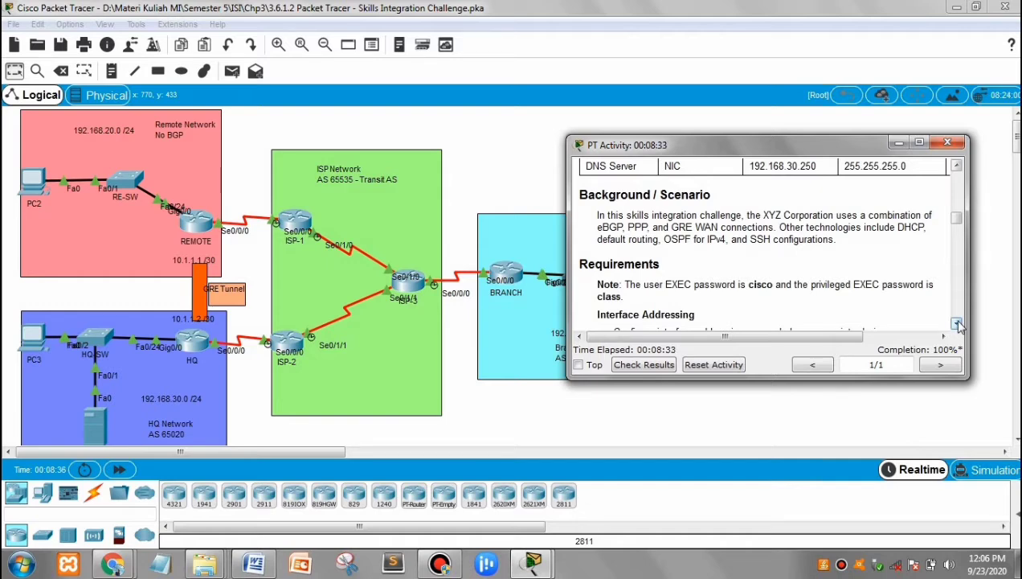
click(958, 323)
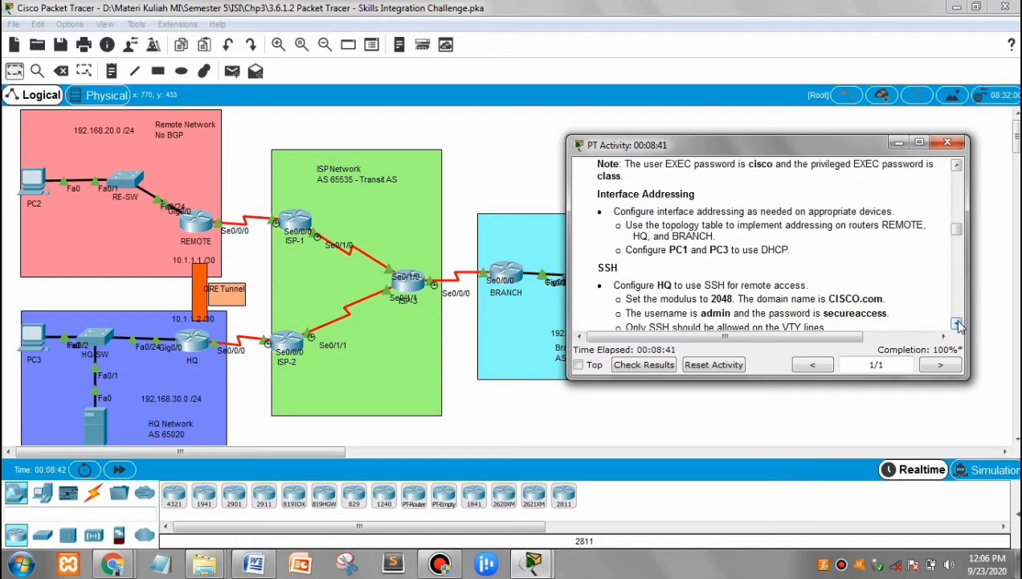
click(957, 323)
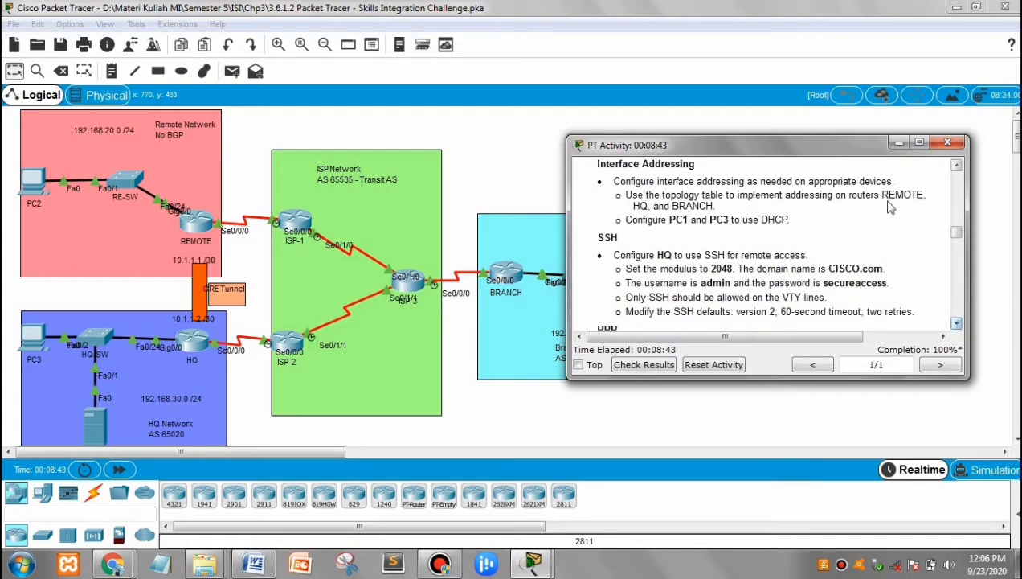
triple_click(843, 179)
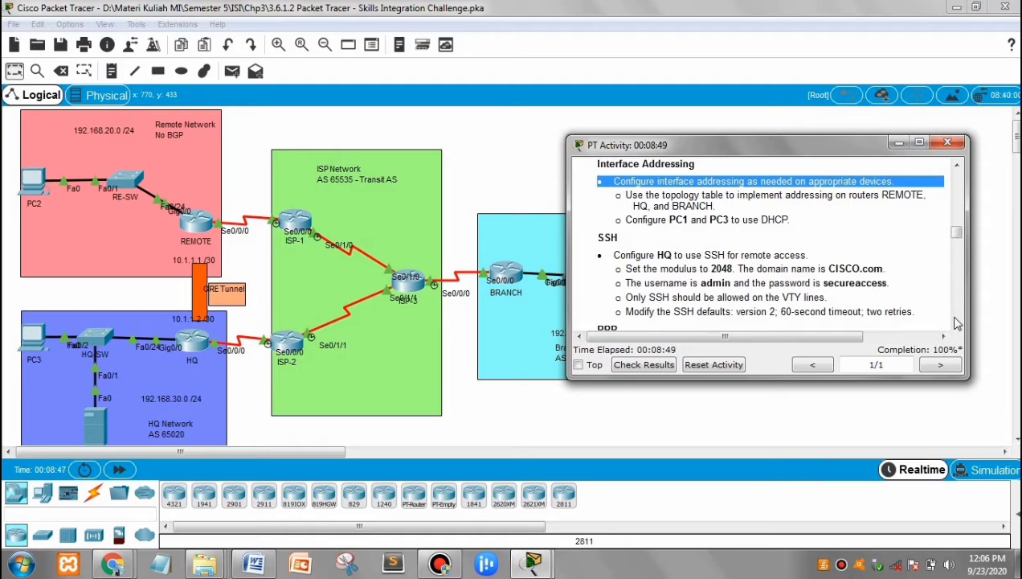
triple_click(794, 254)
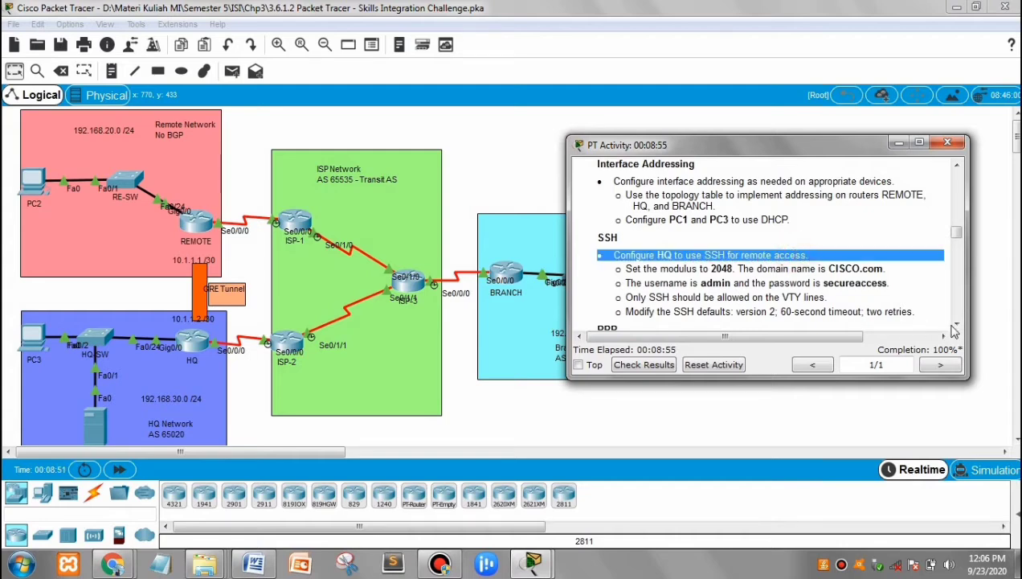
scroll(957, 328, down, 3)
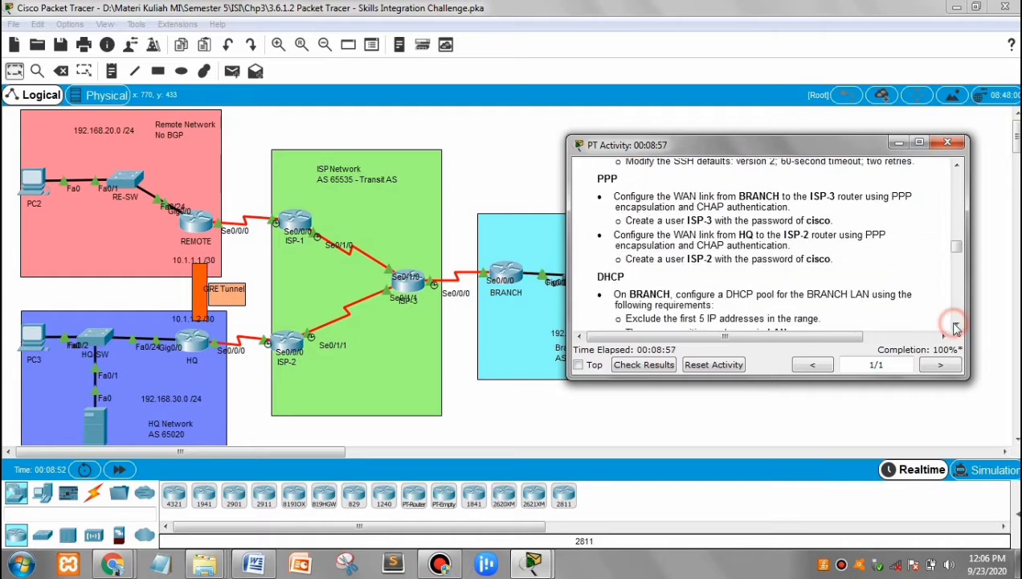
Read the remaining activity requirements, from PPP and DHCP through routing and the GRE tunnel to the connectivity checks.
click(616, 178)
triple_click(608, 275)
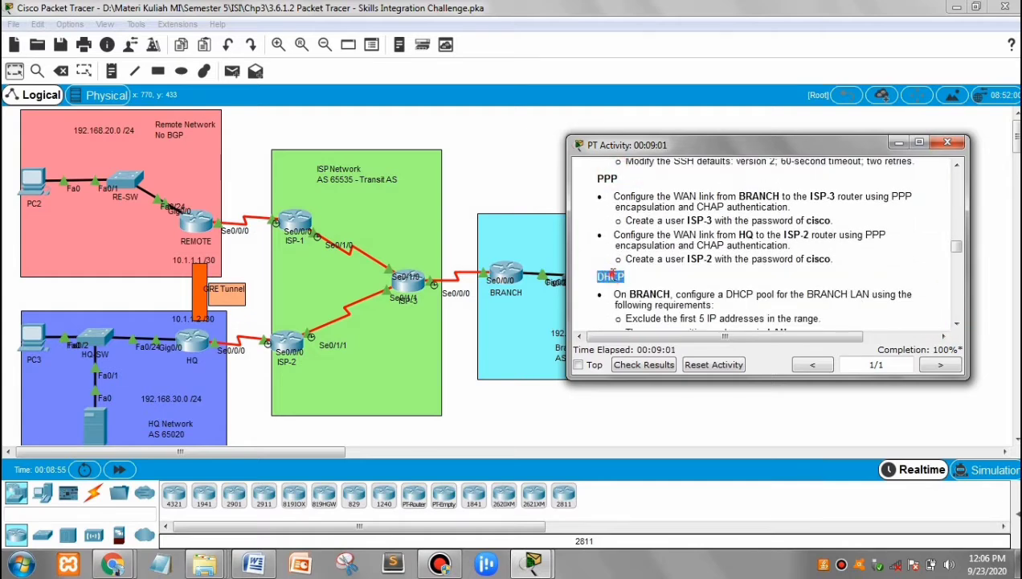
click(957, 324)
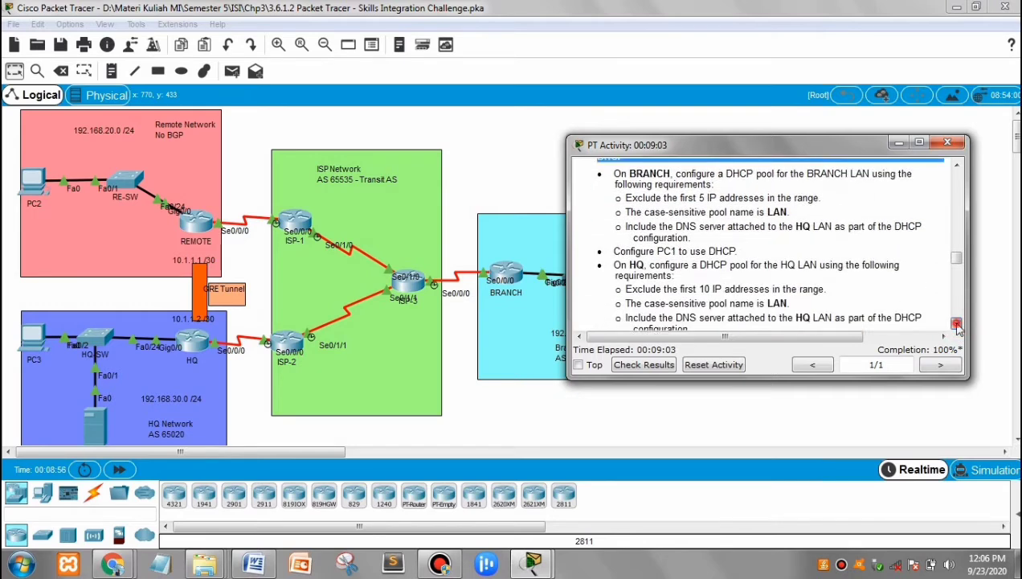
click(957, 323)
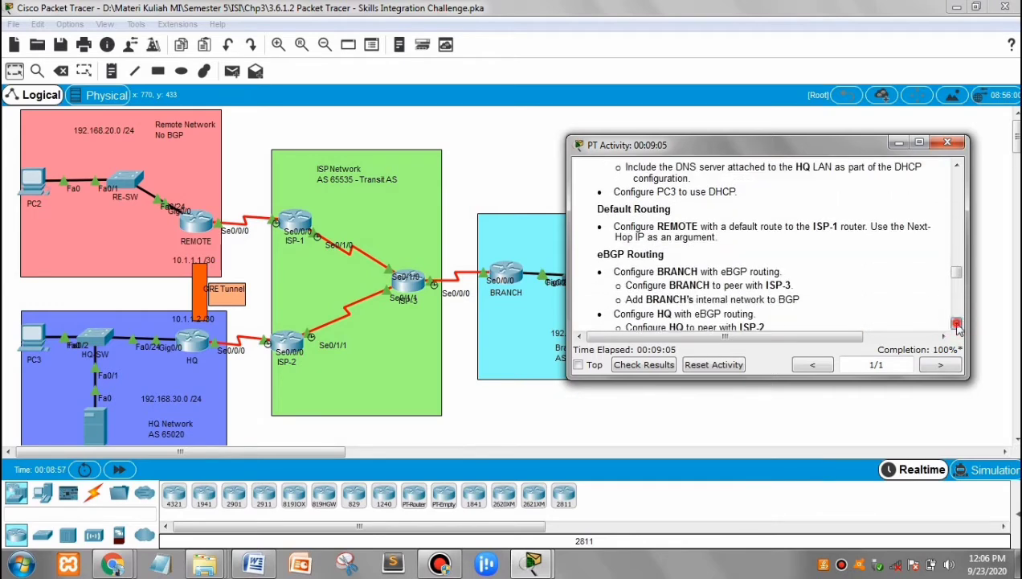
click(958, 324)
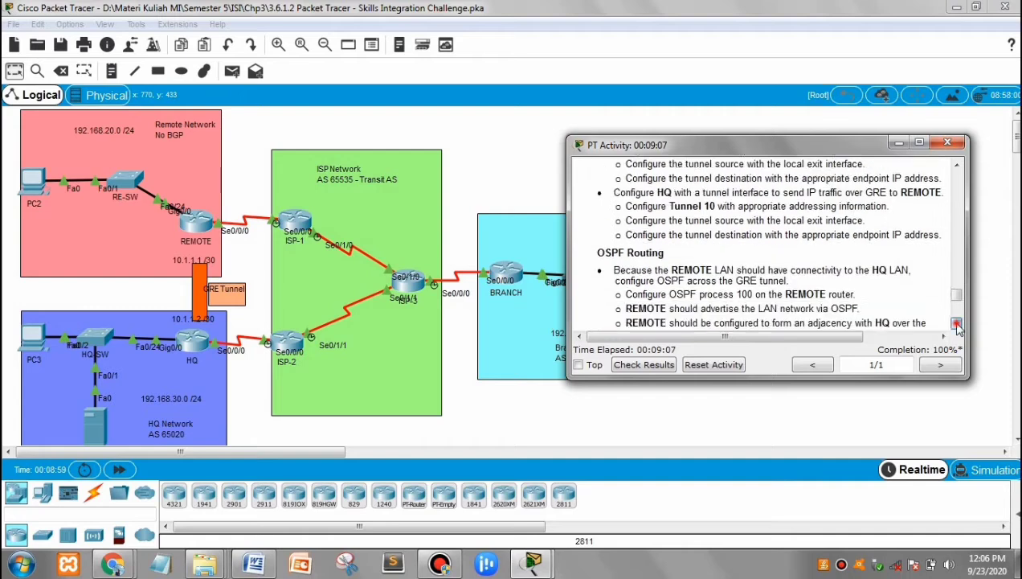
click(957, 323)
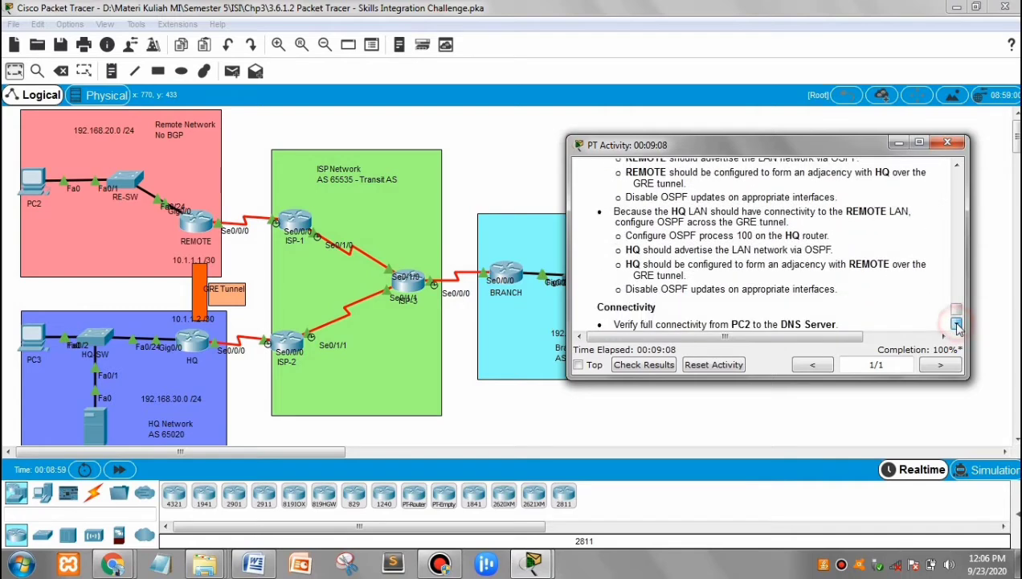
click(705, 424)
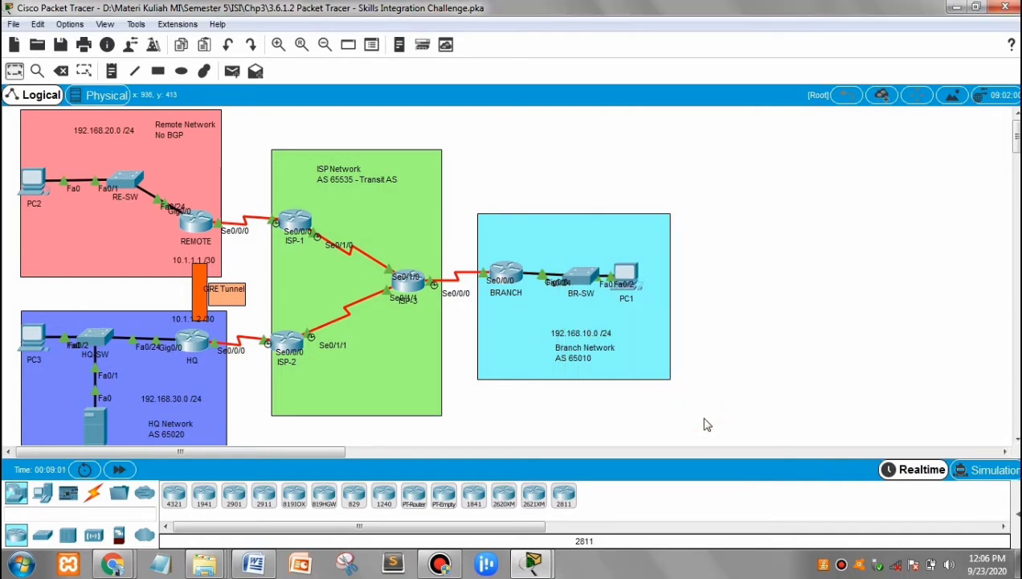
Review the REMOTE router's command-line history for its Tunnel10, interface addressing, OSPF 100 and default route configuration.
click(197, 226)
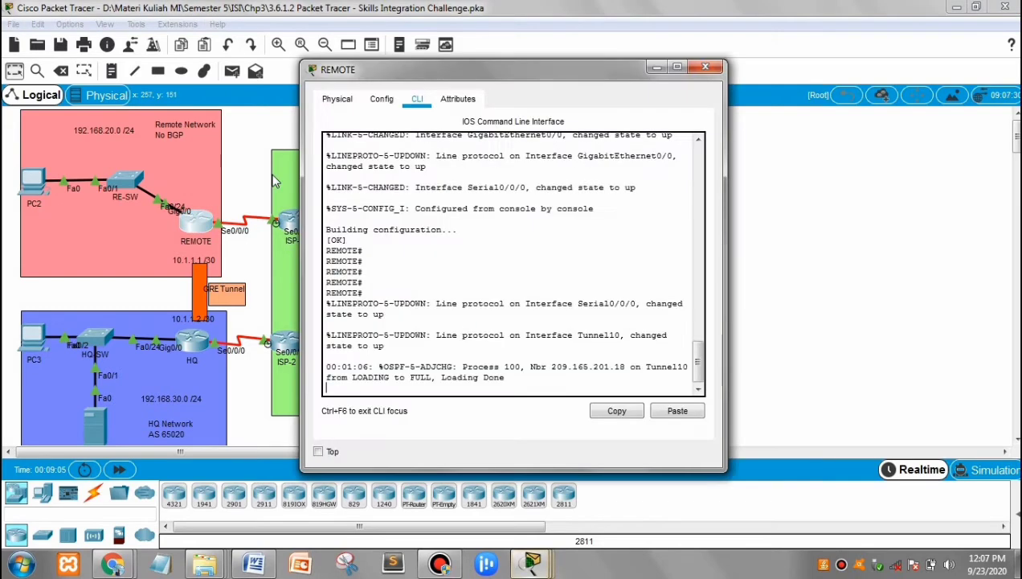
drag(698, 363, 698, 310)
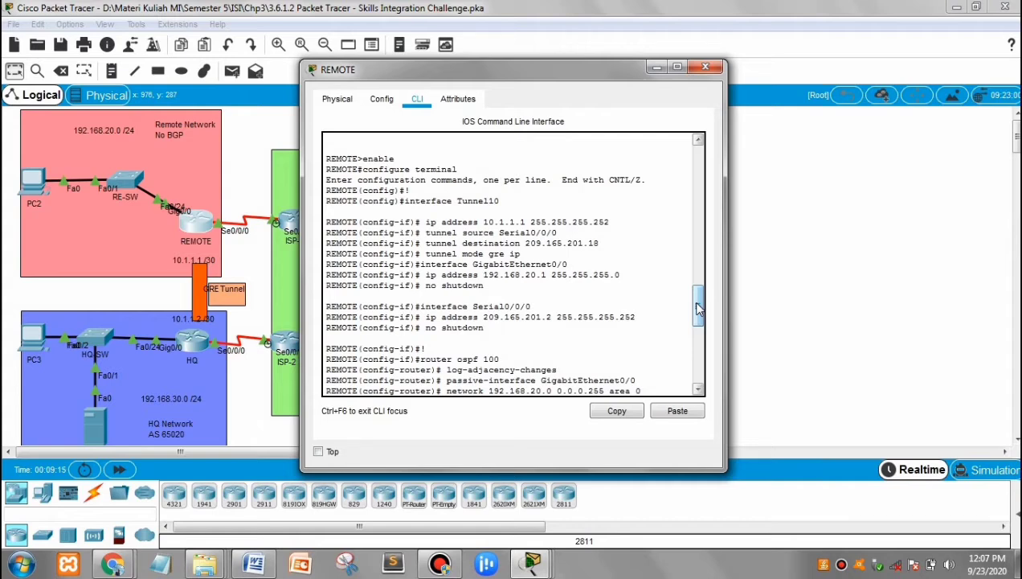
drag(699, 308, 699, 316)
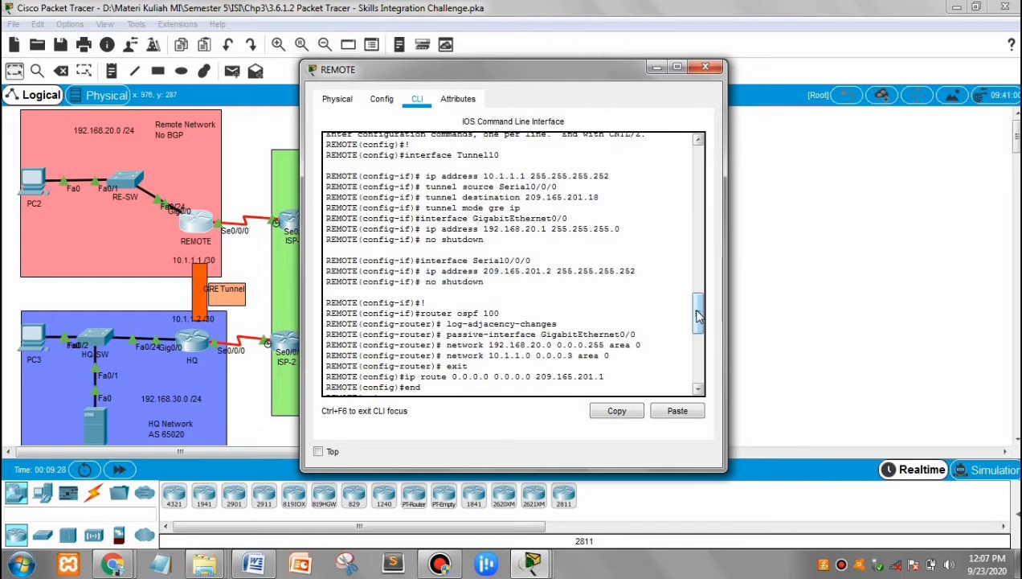
drag(696, 312, 697, 324)
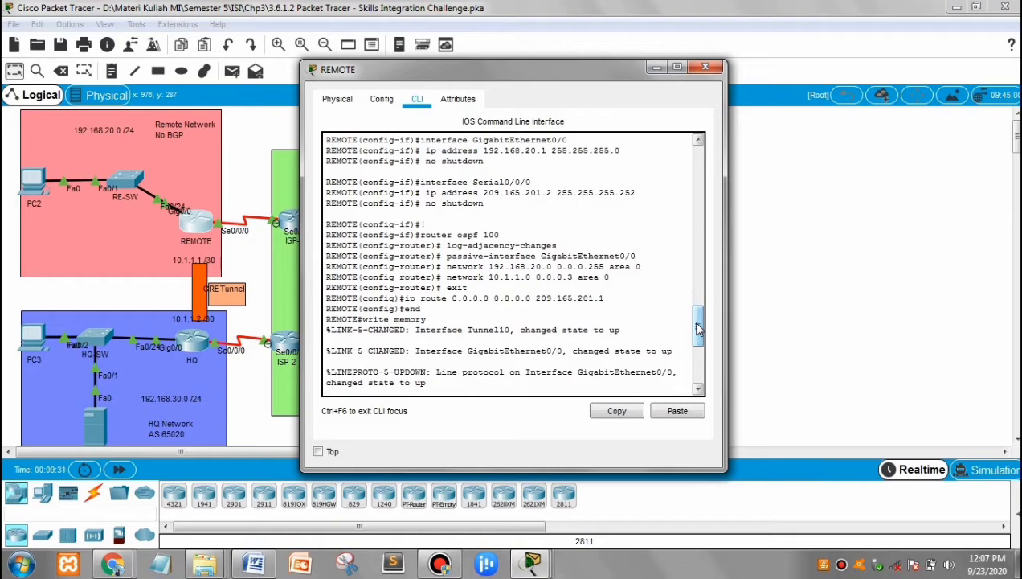
drag(697, 329, 699, 336)
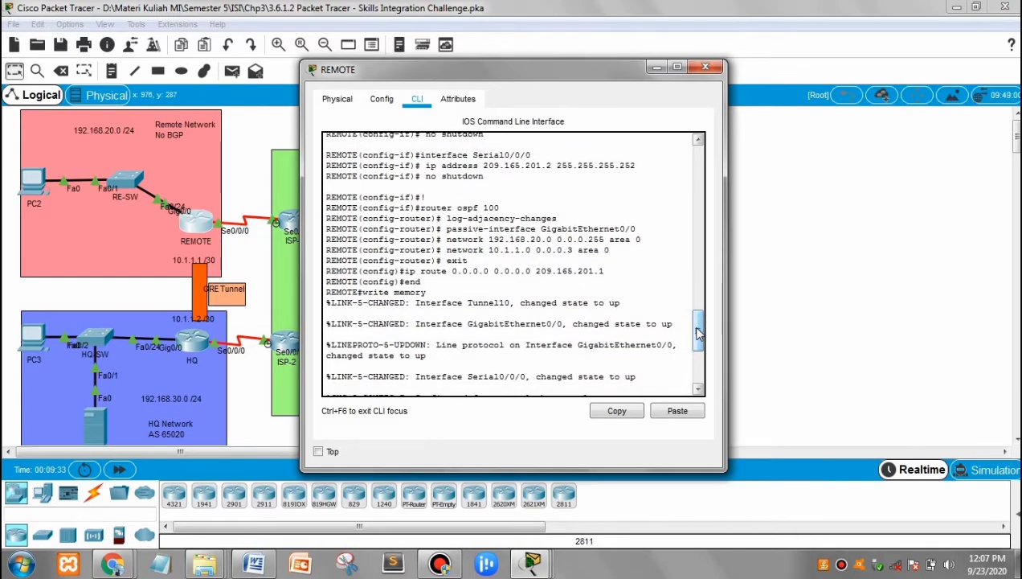
drag(698, 332, 698, 344)
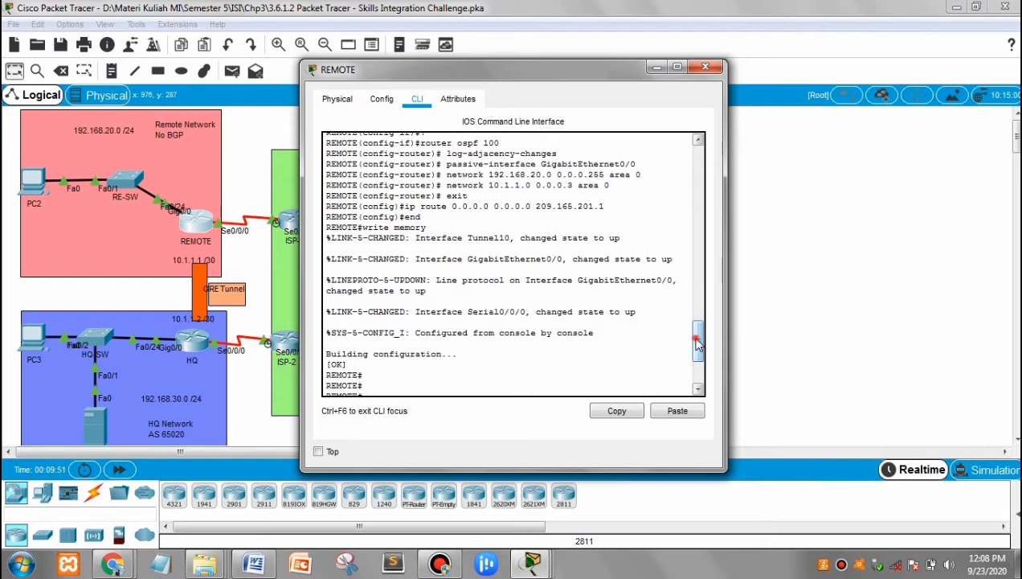
click(705, 70)
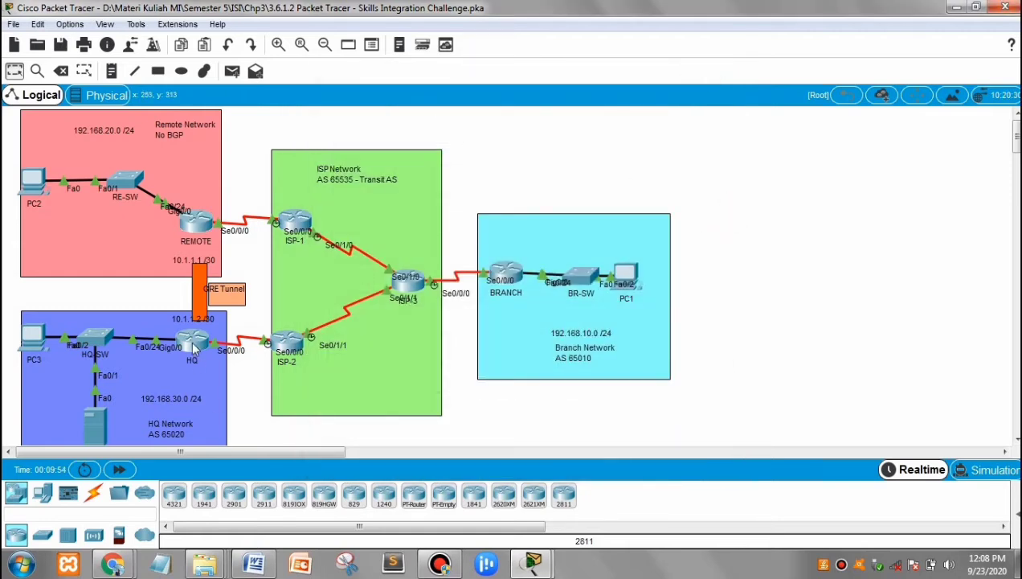
Review the HQ router's command-line history for its user accounts, SSH settings, interface addressing and PPP CHAP configuration.
click(194, 347)
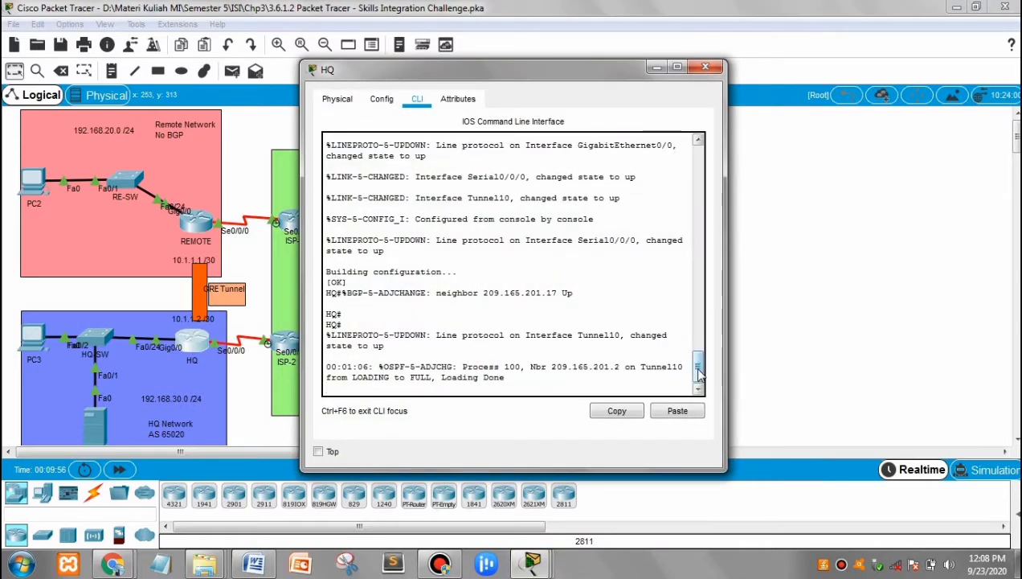
key(Return)
drag(697, 368, 700, 277)
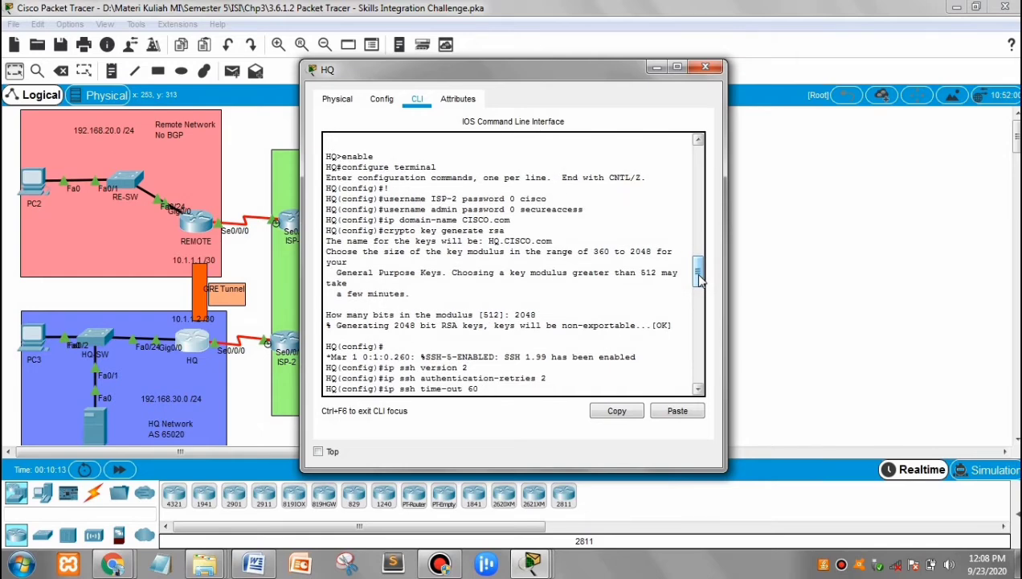
drag(698, 277, 699, 295)
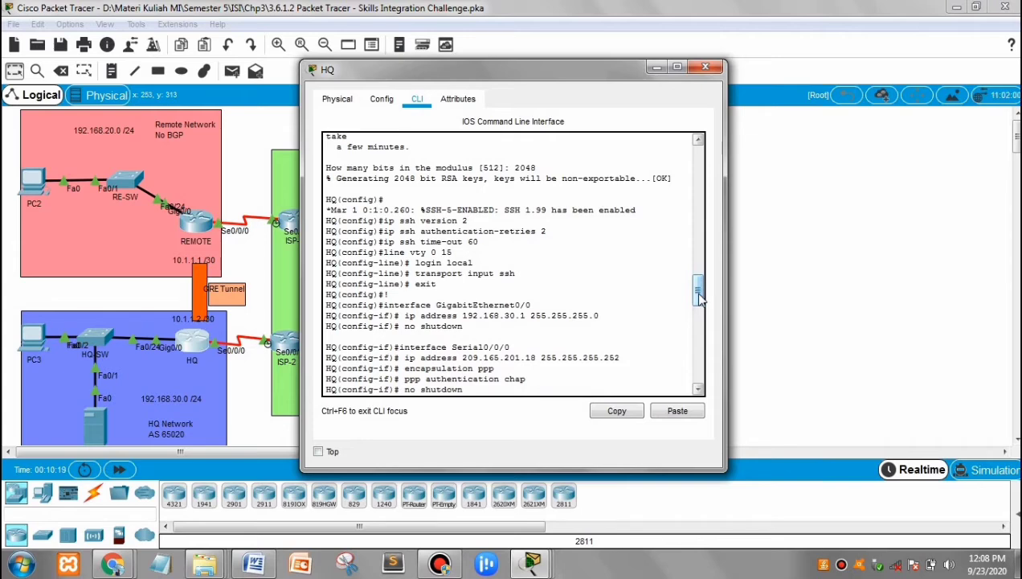
drag(699, 299, 700, 304)
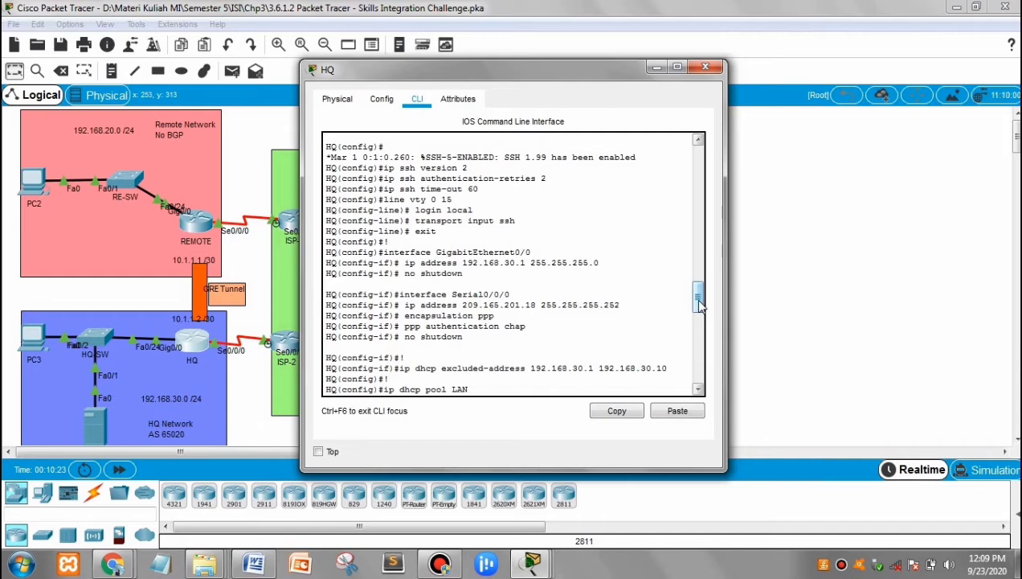
drag(699, 304, 699, 310)
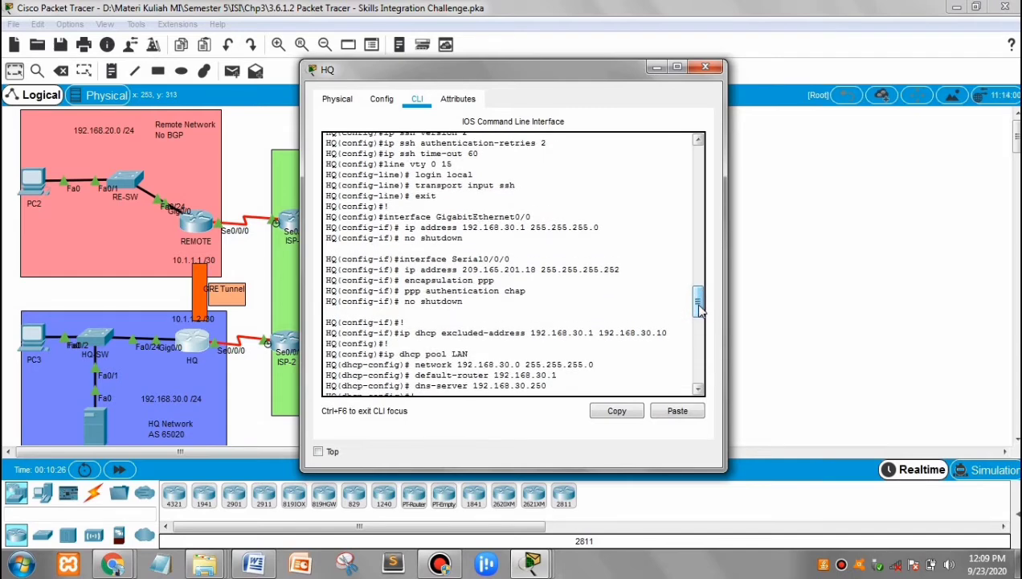
Review HQ's DHCP pool, Tunnel 10, OSPF 100 and BGP 65020 commands, then close the router.
drag(698, 310, 699, 316)
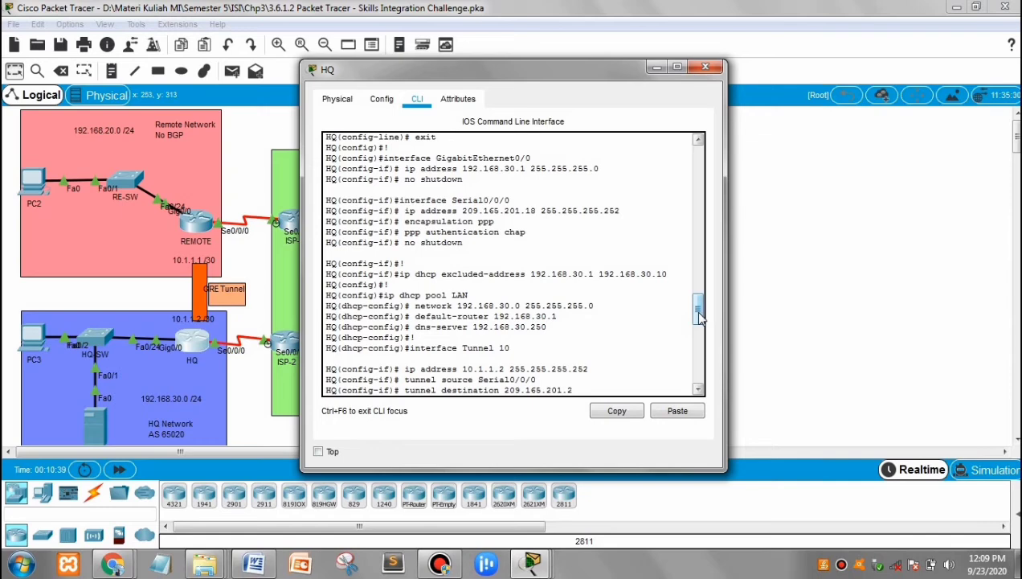
drag(698, 317, 700, 321)
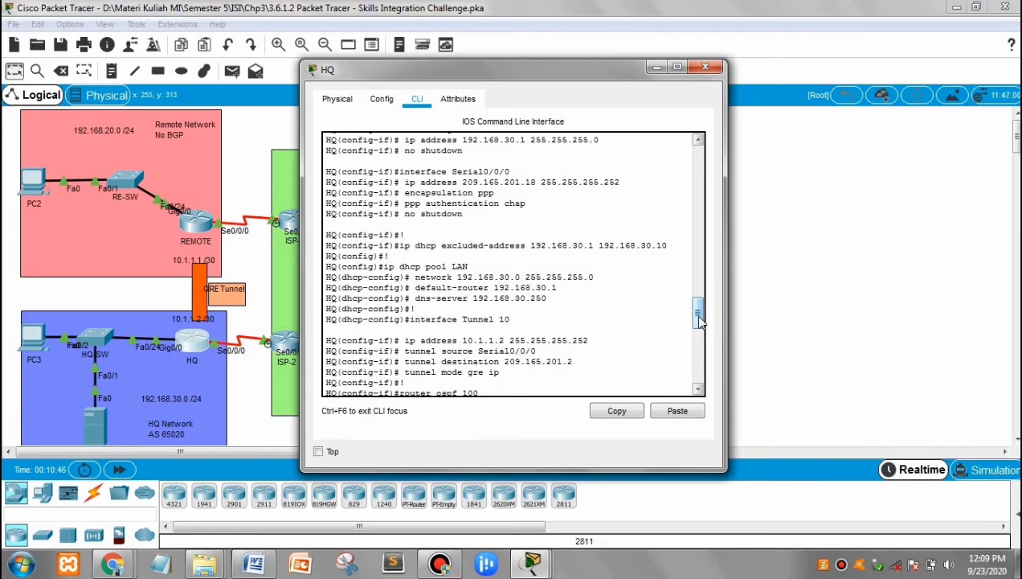
drag(699, 322, 699, 325)
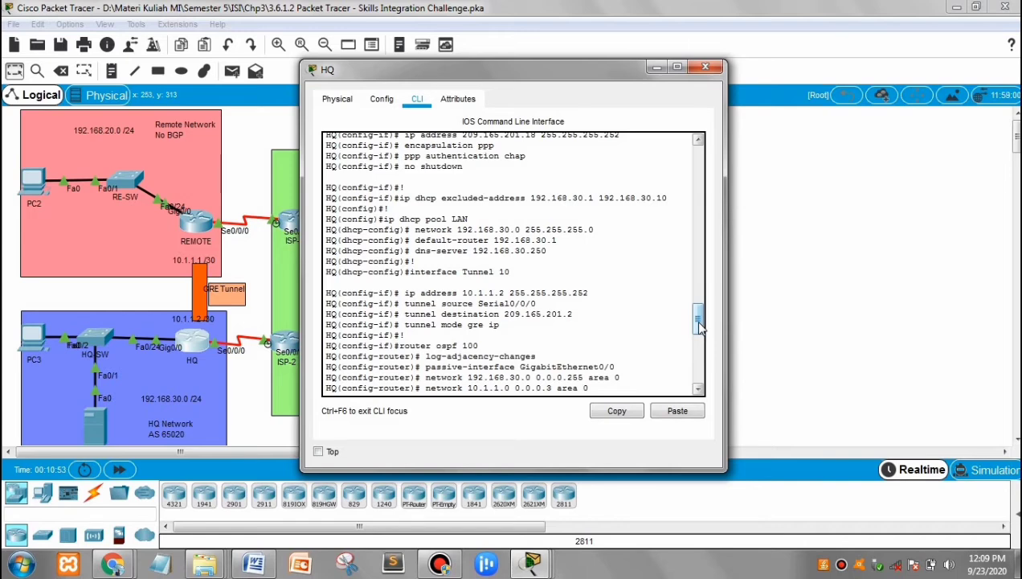
drag(699, 325, 700, 341)
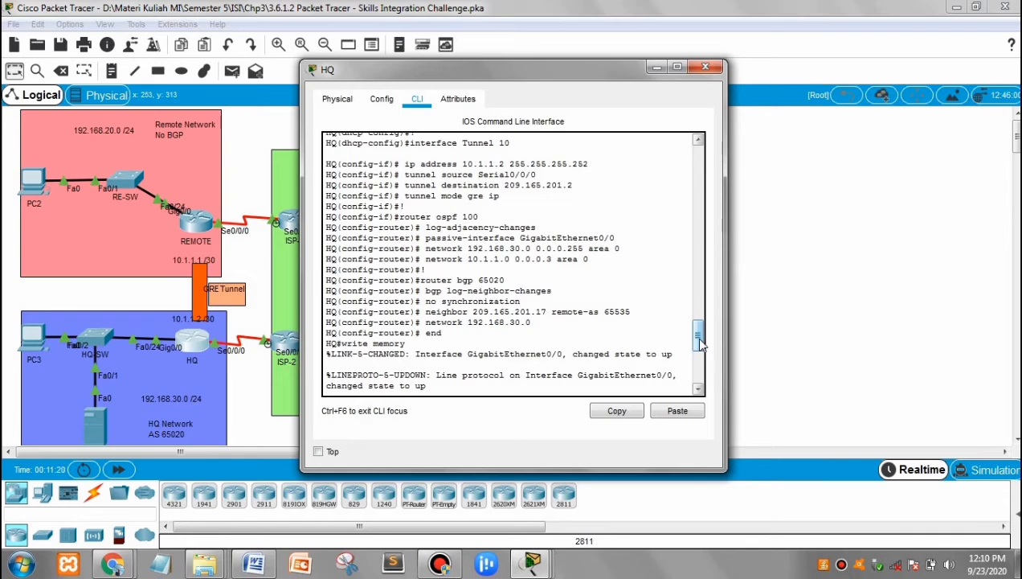
scroll(701, 342, down, 7)
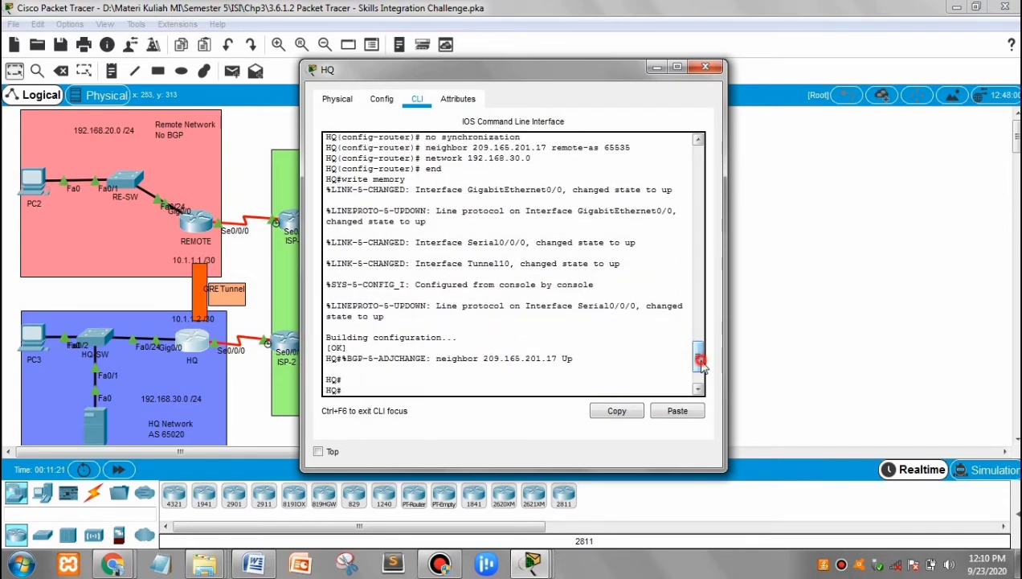
click(698, 71)
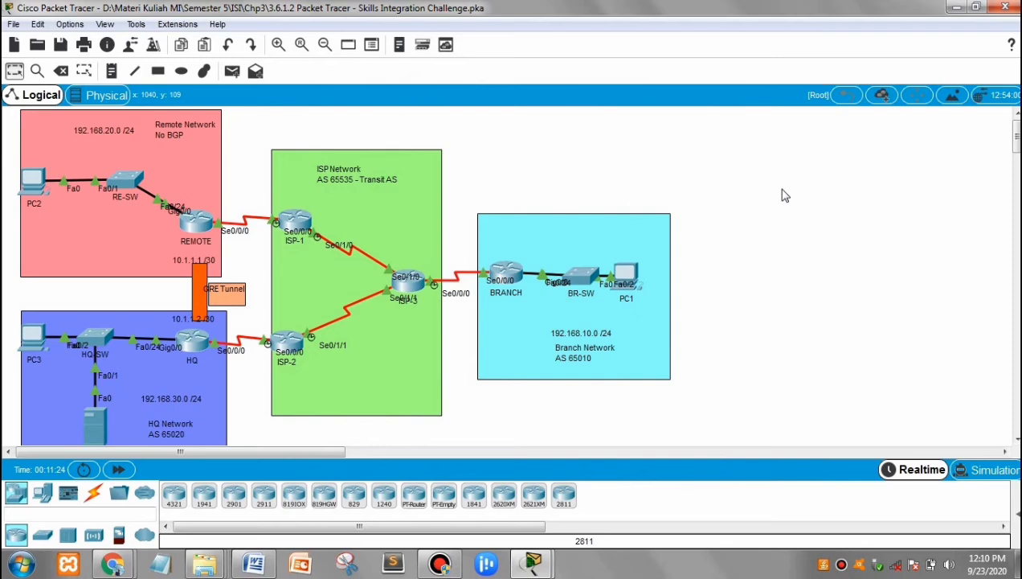
Review the BRANCH router's command-line history for its interface addressing, PPP CHAP, DHCP pool LAN and BGP 65010 commands, then close the router.
click(506, 275)
key(Return)
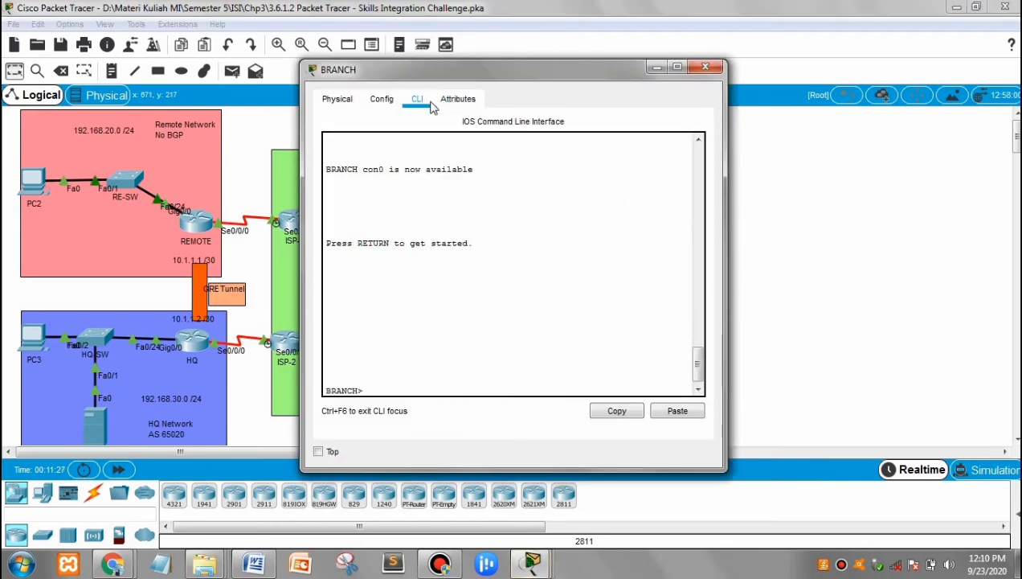
drag(698, 365, 698, 279)
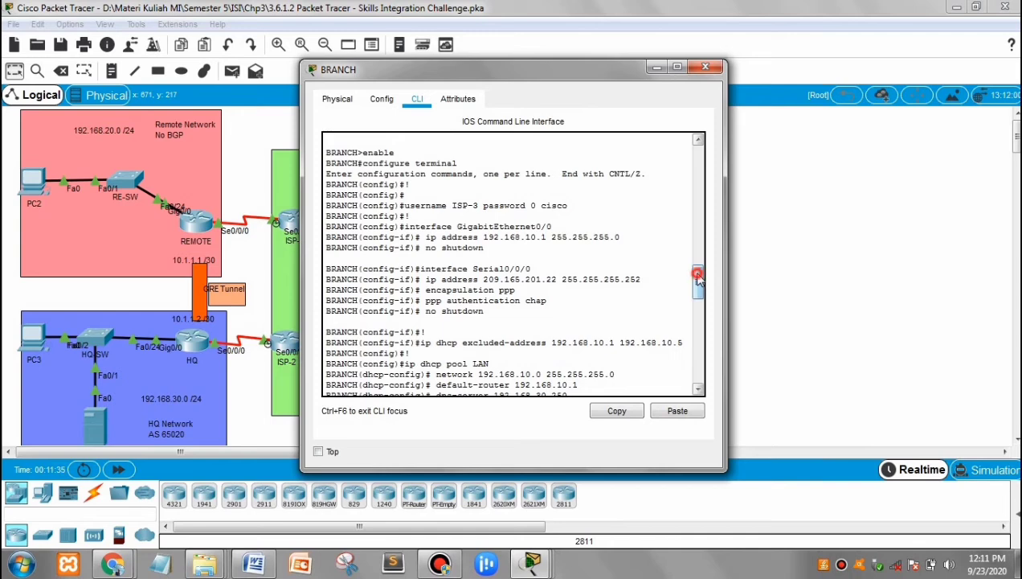
drag(698, 279, 697, 282)
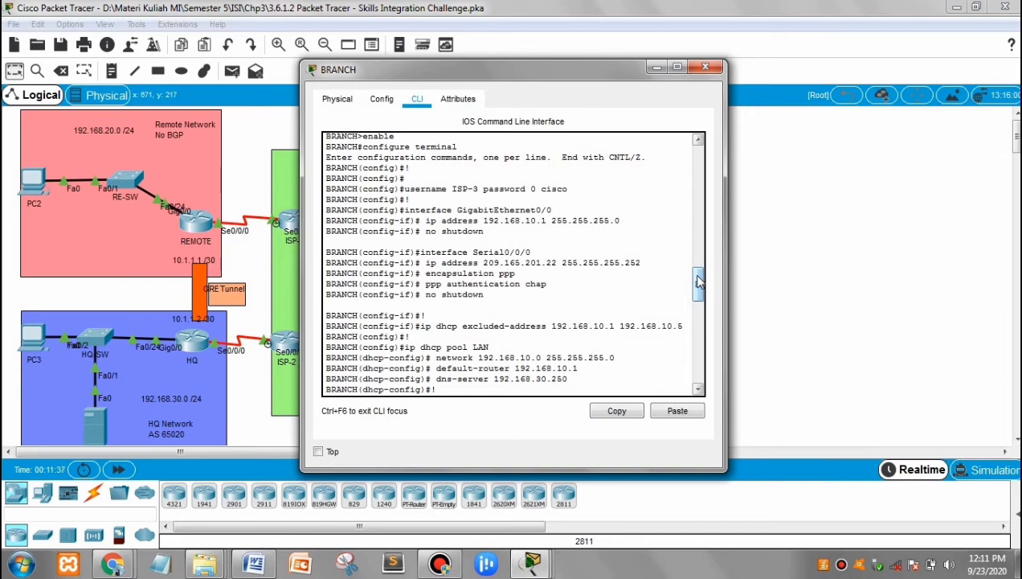
drag(698, 283, 698, 291)
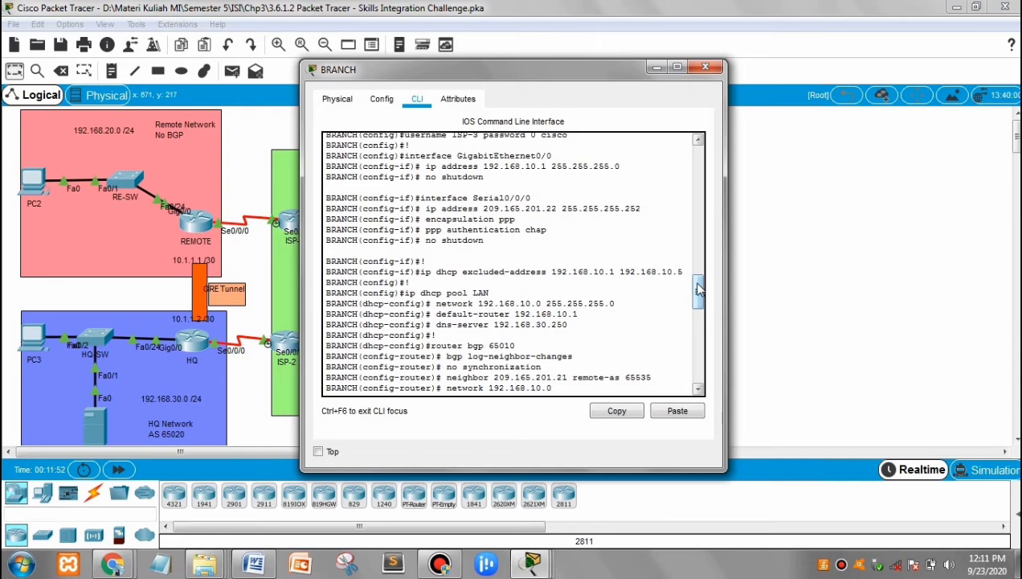
drag(698, 291, 699, 301)
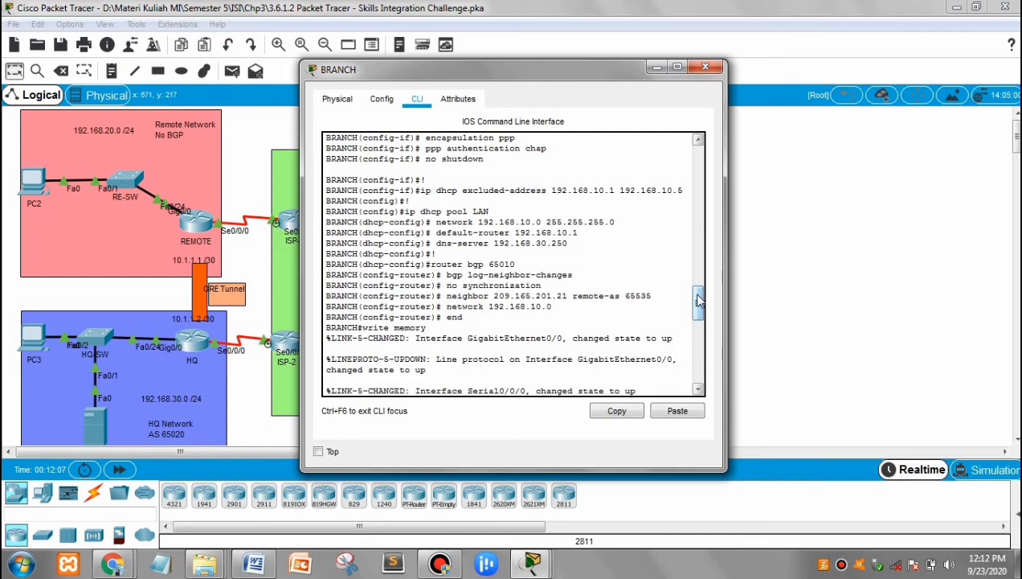
drag(699, 302, 697, 344)
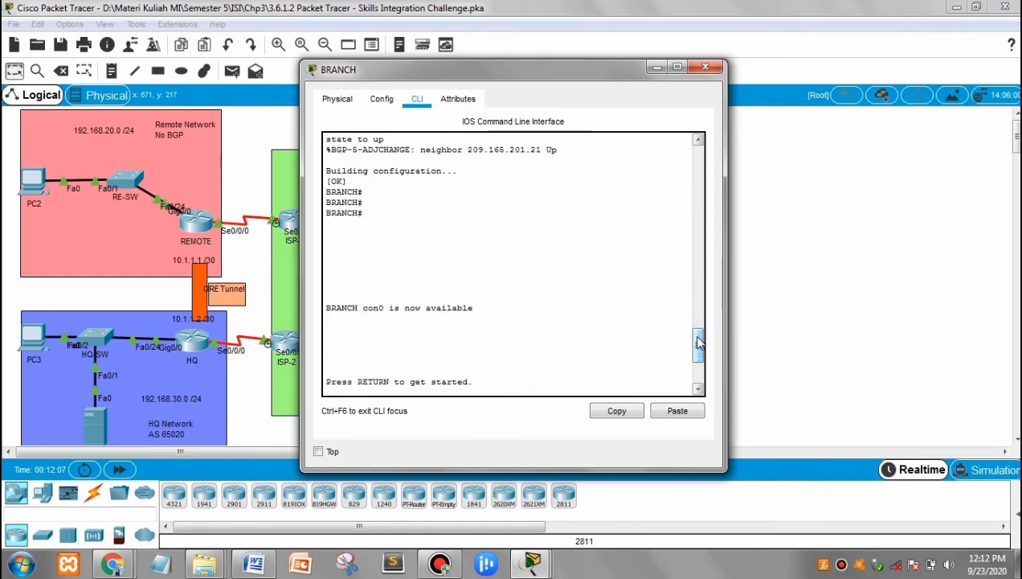
click(705, 68)
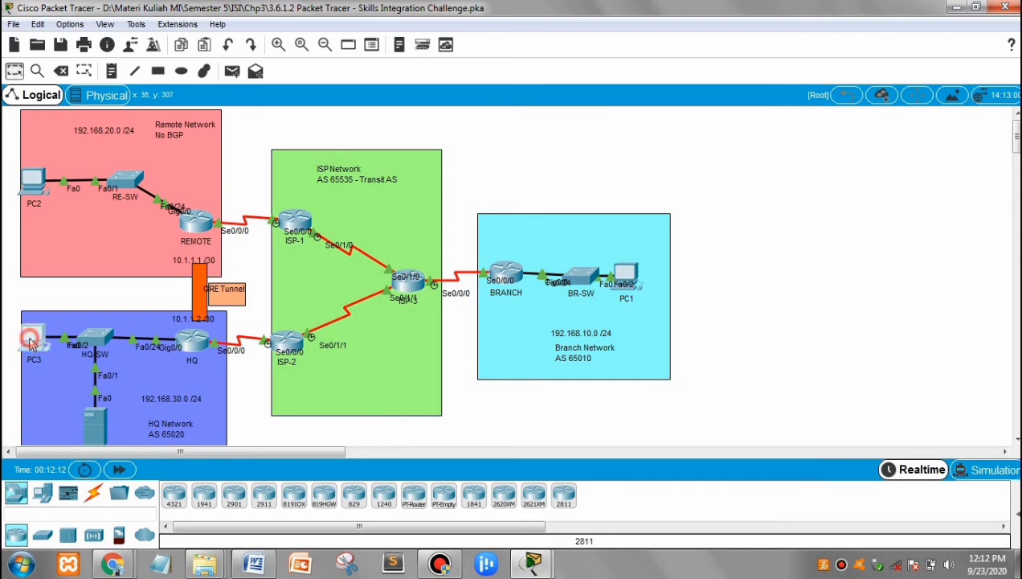
Check the DHCP-assigned IP configuration of PC3 and PC1, closing each PC after viewing it.
click(29, 335)
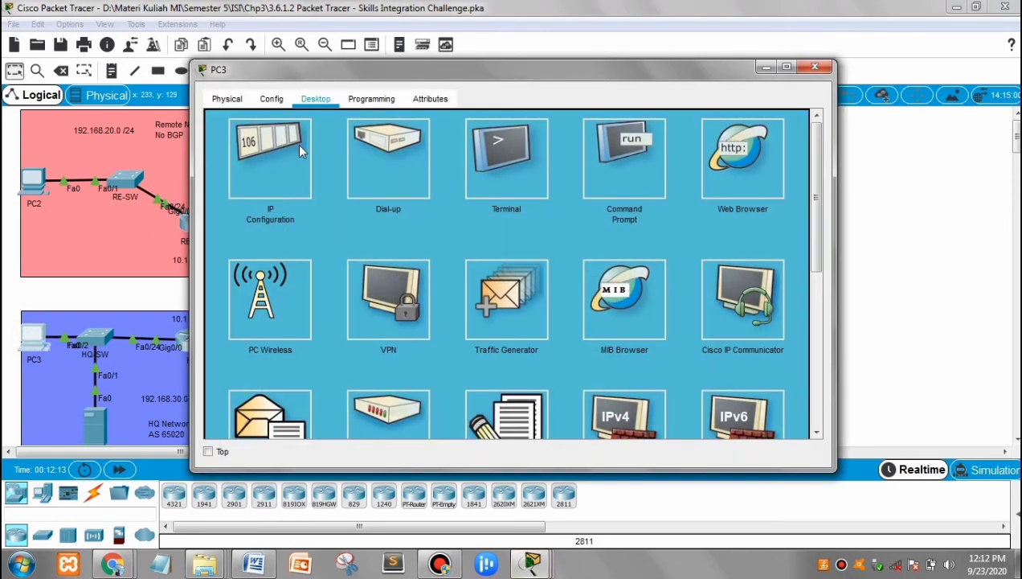
click(297, 144)
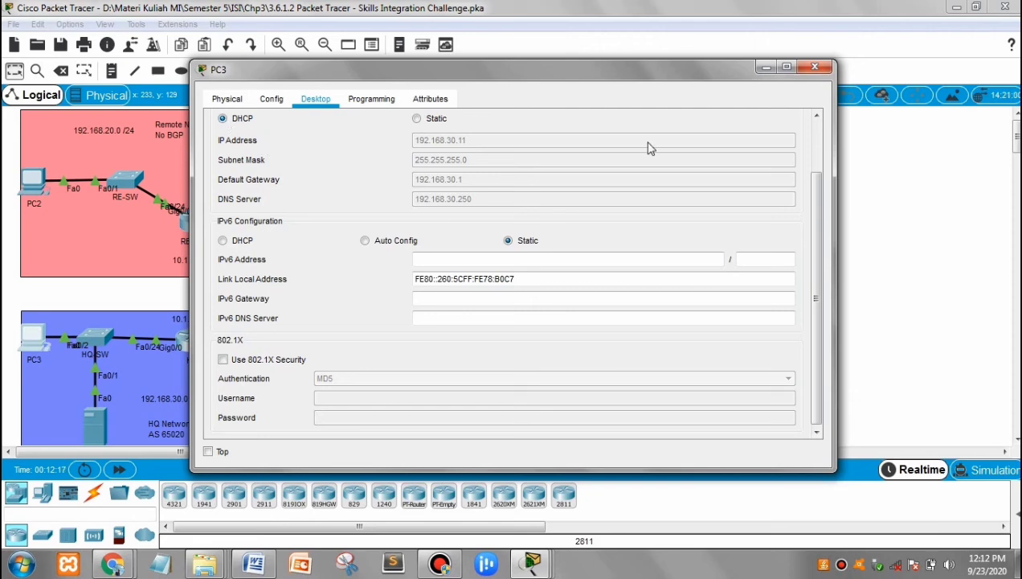
click(816, 67)
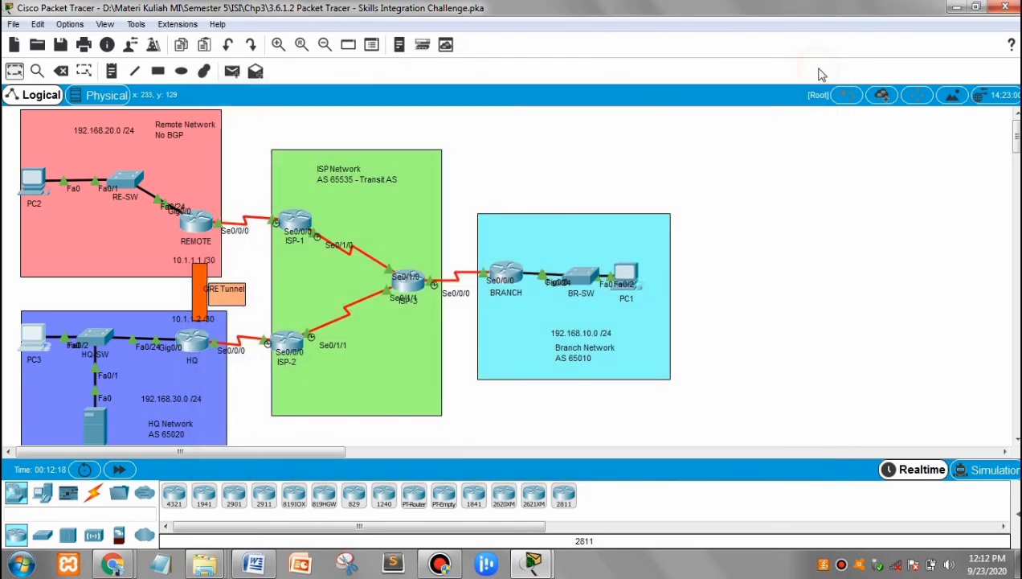
click(630, 275)
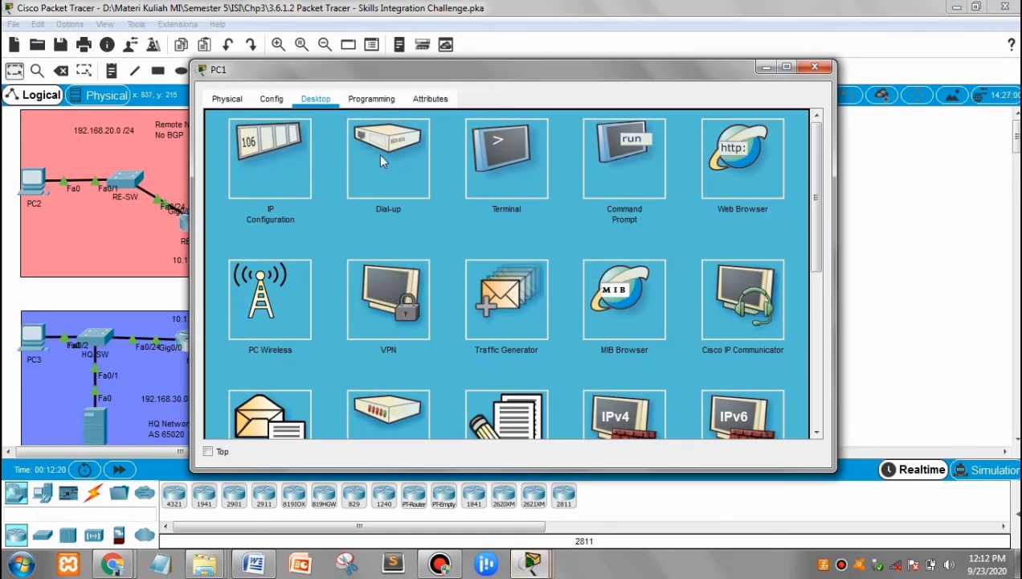
click(273, 178)
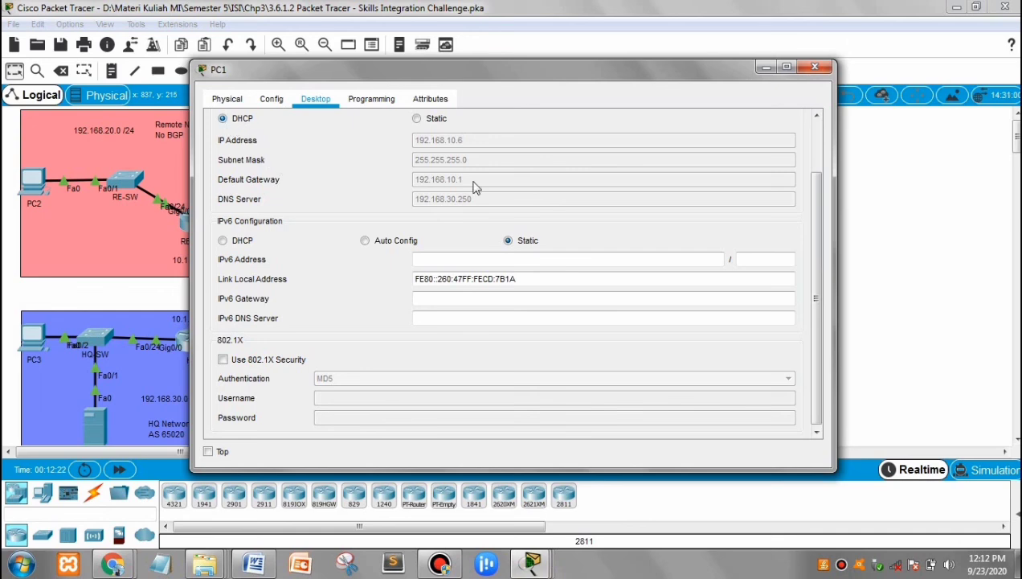
click(823, 69)
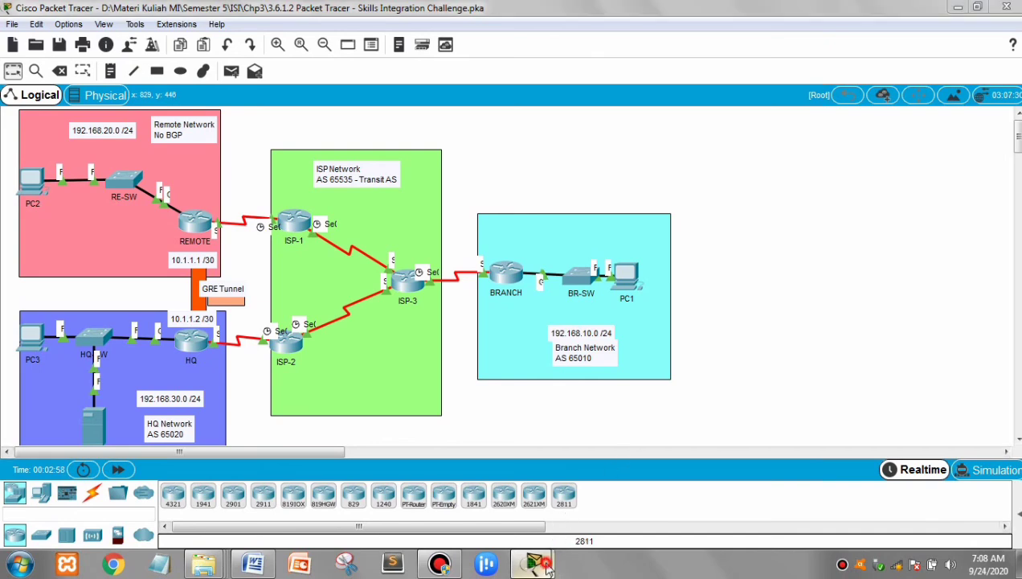
Check the activity results, review the graded assessment items, and return to the instructions window, moving it clear of the ISP network.
mouse_move(533, 563)
click(474, 505)
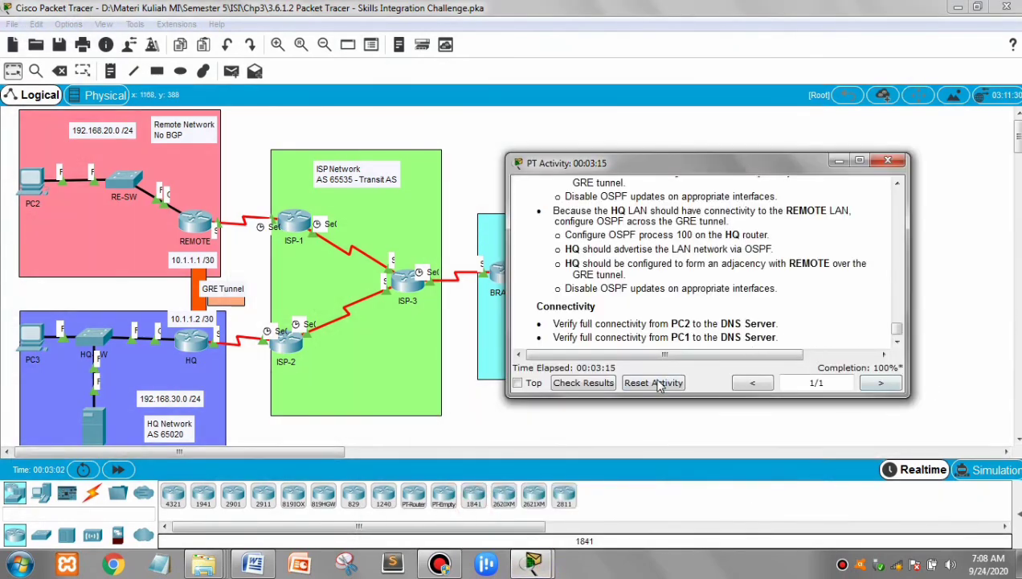
click(587, 382)
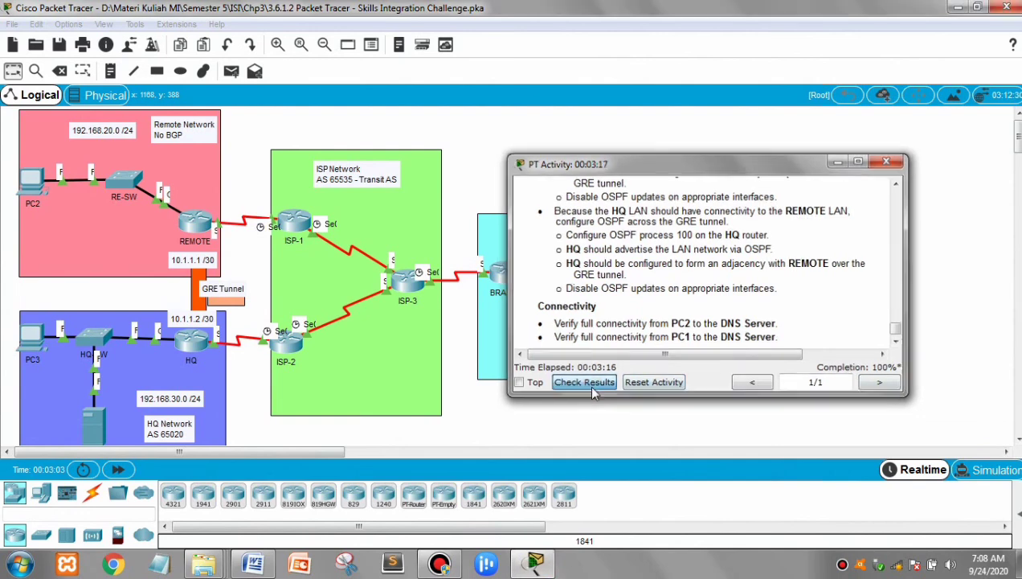
click(138, 110)
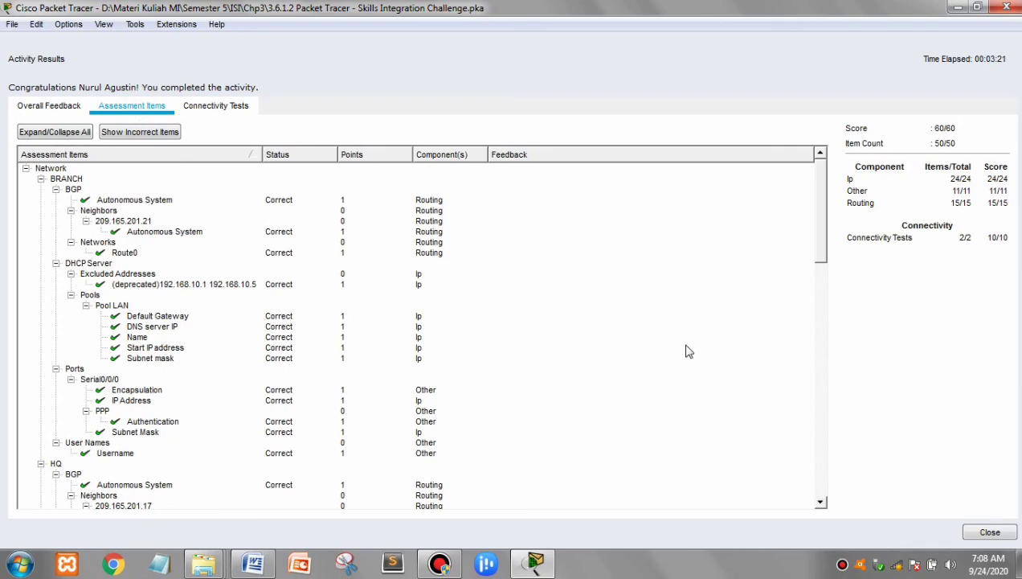
drag(821, 245, 811, 198)
click(978, 534)
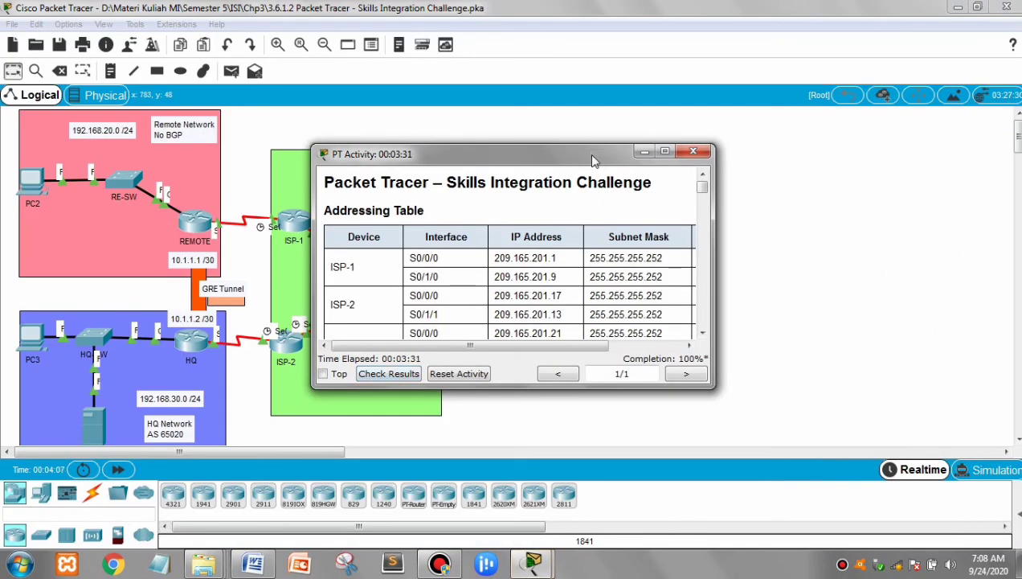
drag(592, 157, 862, 186)
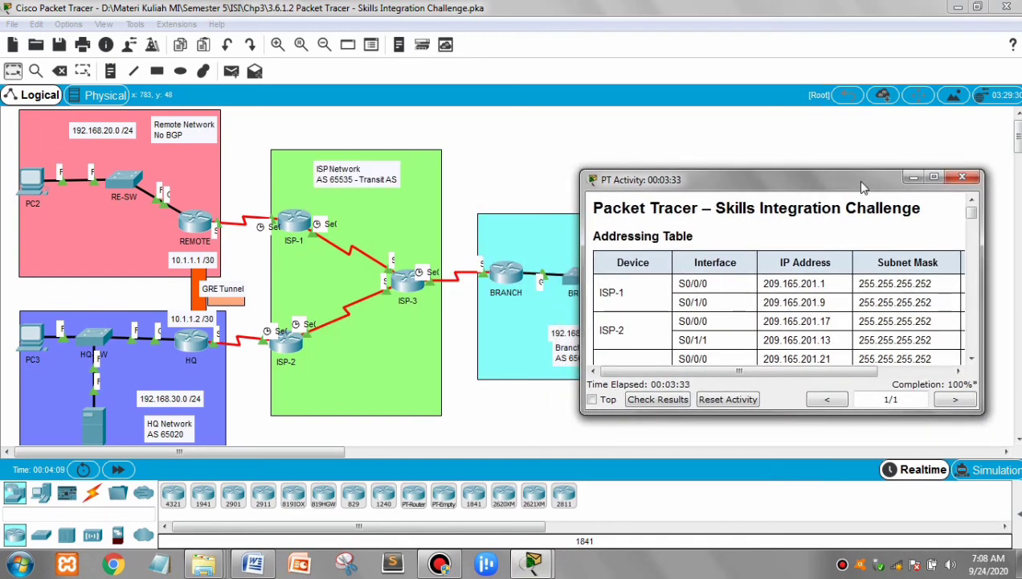